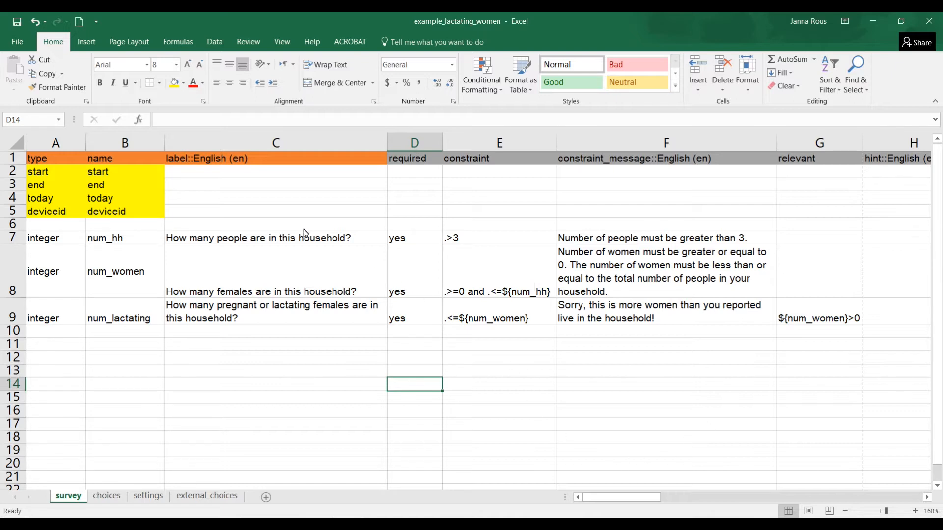
drag(297, 244, 504, 244)
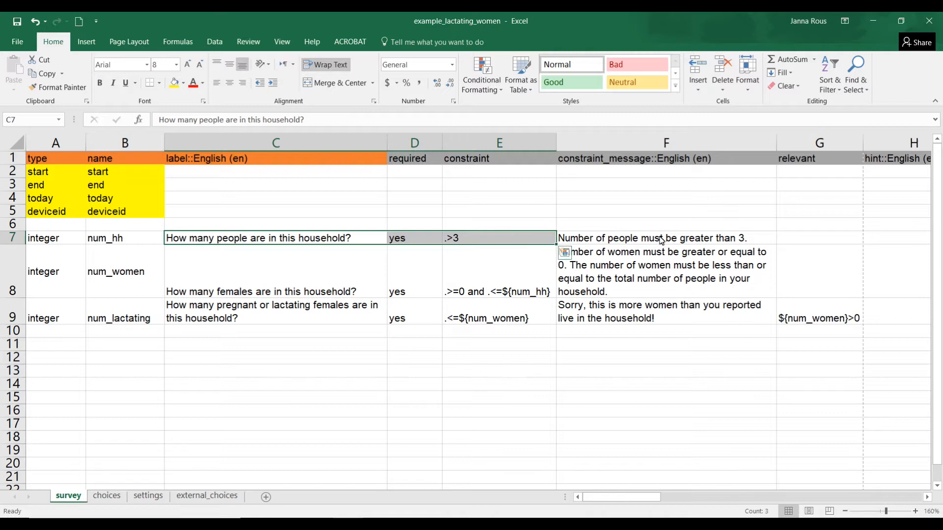
click(690, 240)
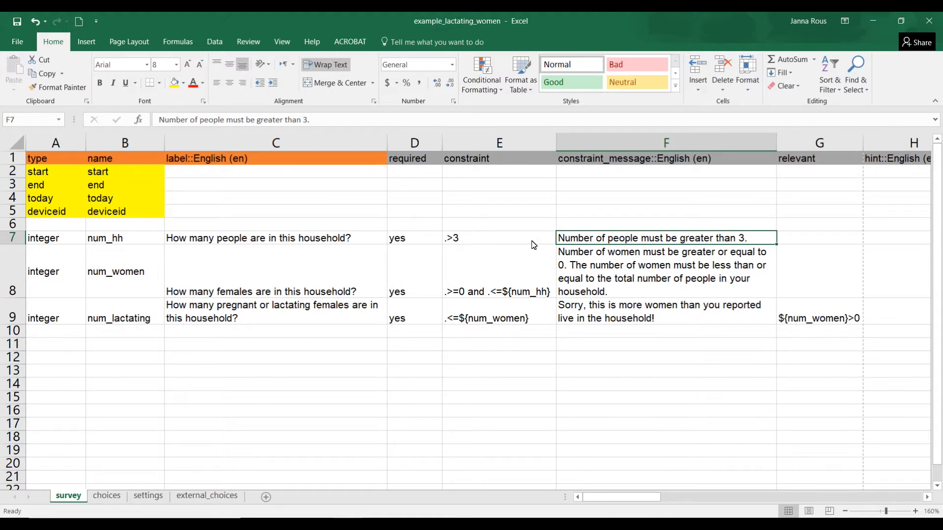
click(645, 255)
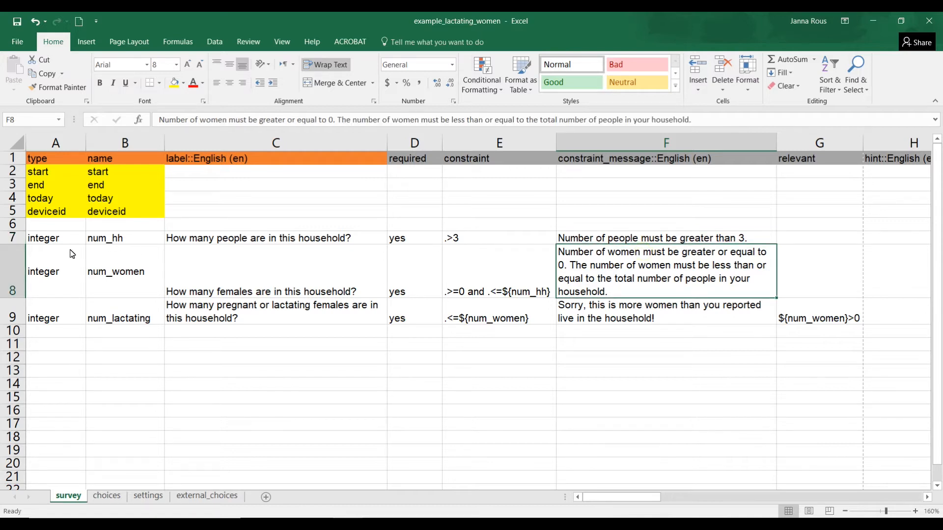
Step: Insert a blank row above the num_women question in the survey sheet
click(25, 256)
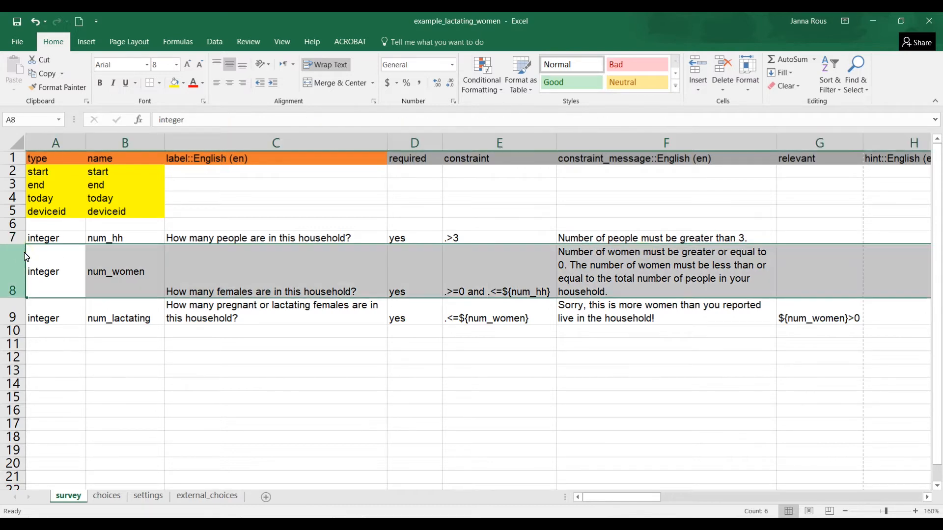
right_click(26, 256)
click(51, 339)
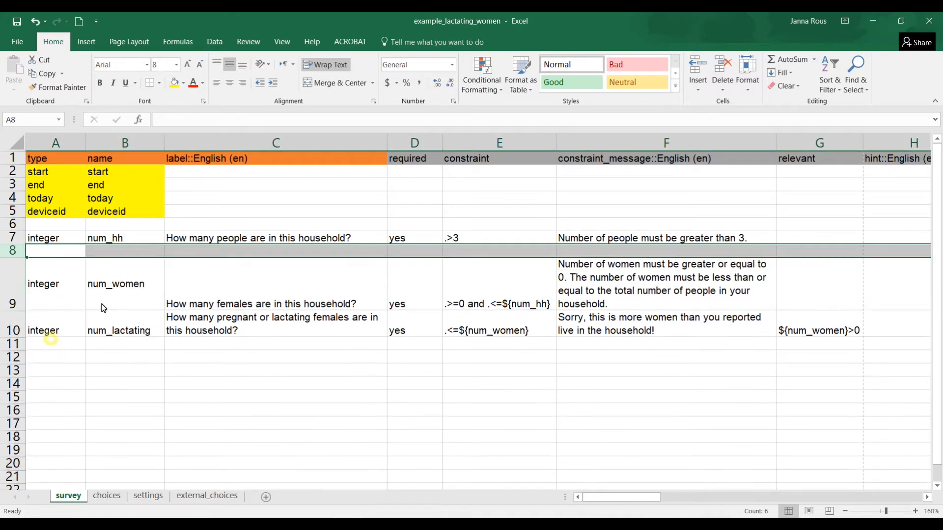
Step: Enter the question type "select_one yes_no" in A8 and fit column A's width to its contents
click(60, 252)
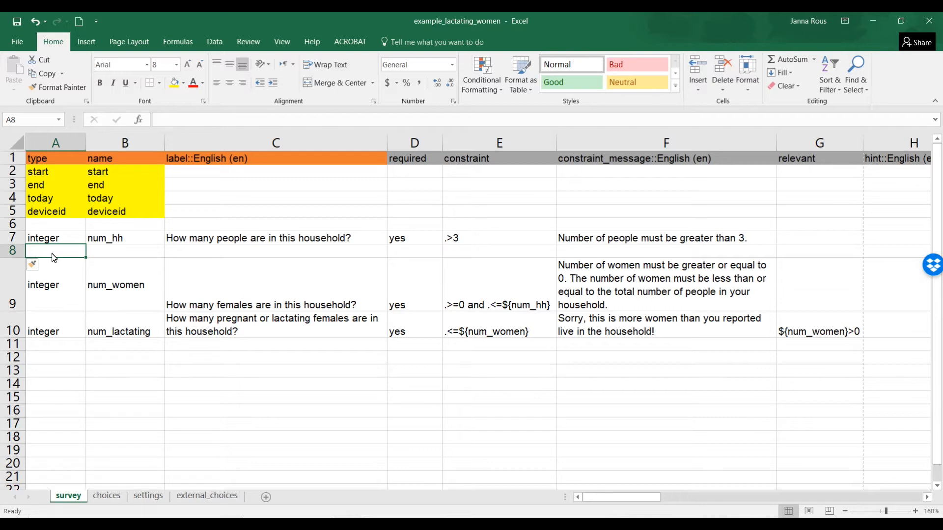
text(sele)
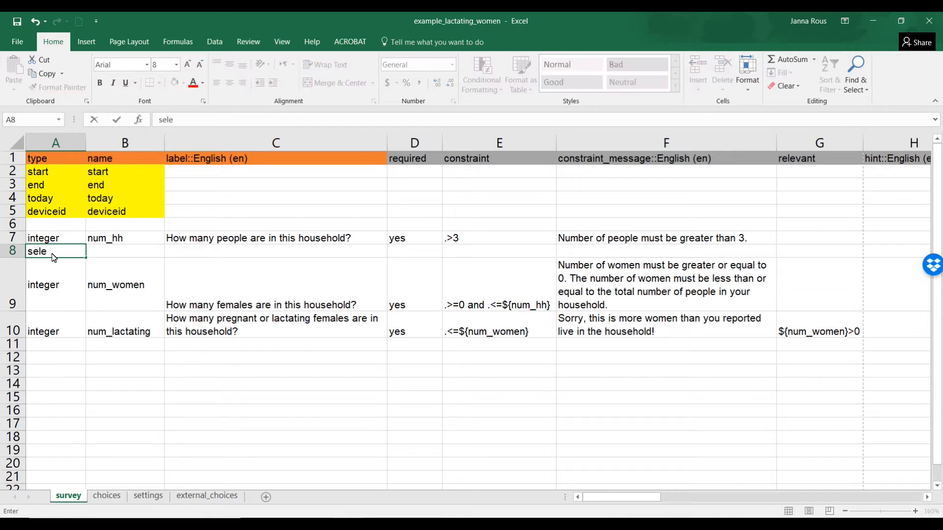
text(ct_one yes_ne)
key(BackSpace)
text(o)
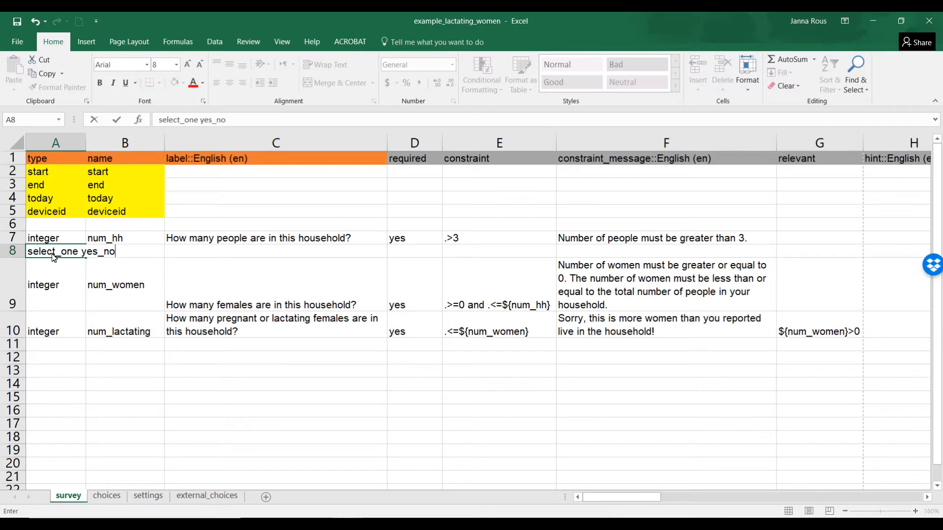
key(Tab)
drag(86, 145, 86, 145)
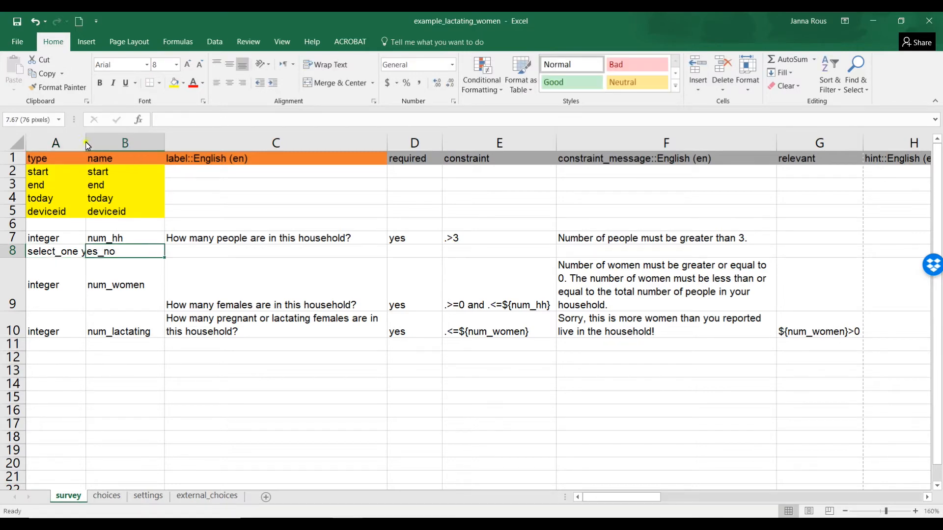
double_click(89, 141)
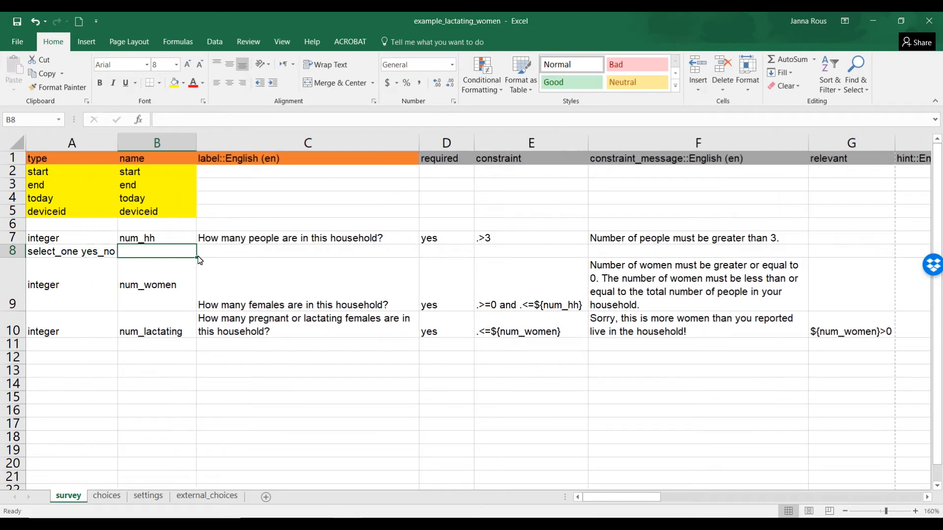
Step: Check the yes_no answer list on the choices sheet against the new question's type in the survey sheet
click(109, 497)
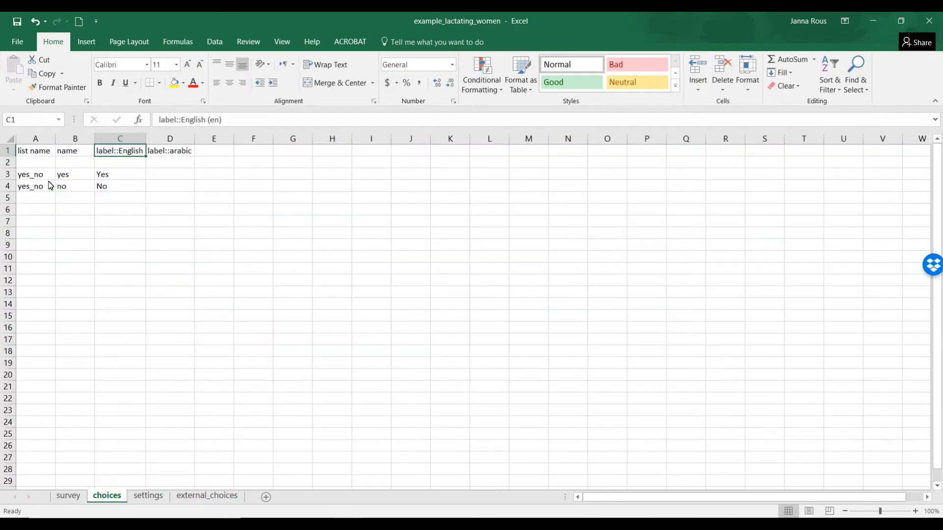
drag(41, 176, 145, 190)
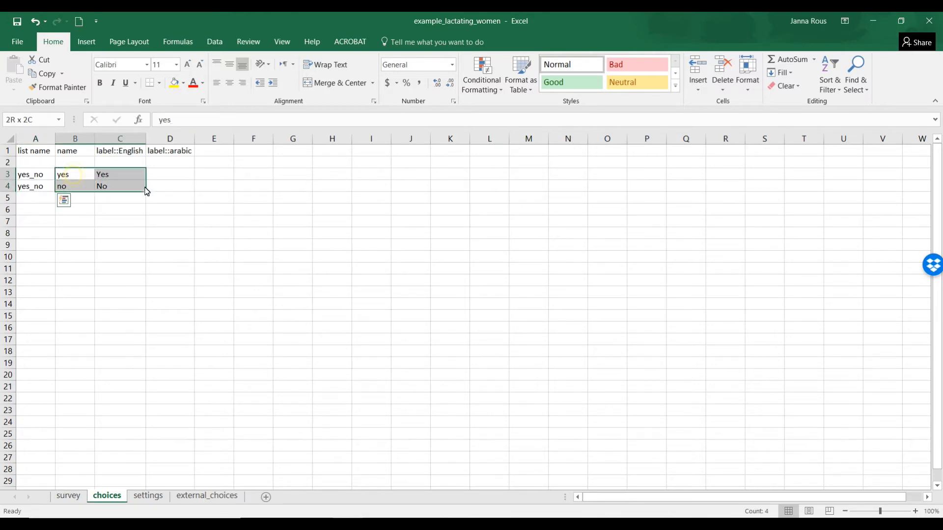
click(69, 496)
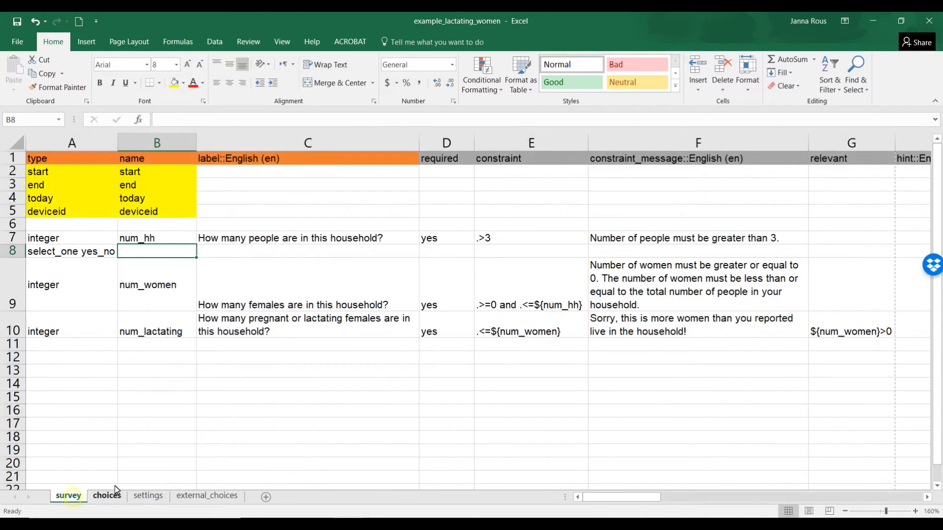
click(70, 253)
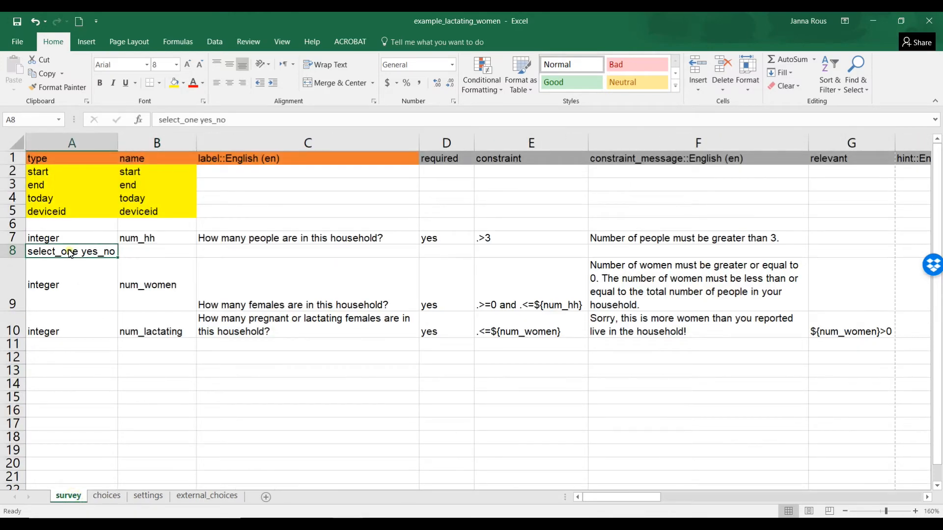
Step: Name the new yes/no question "num_hh_high" in B8
click(130, 255)
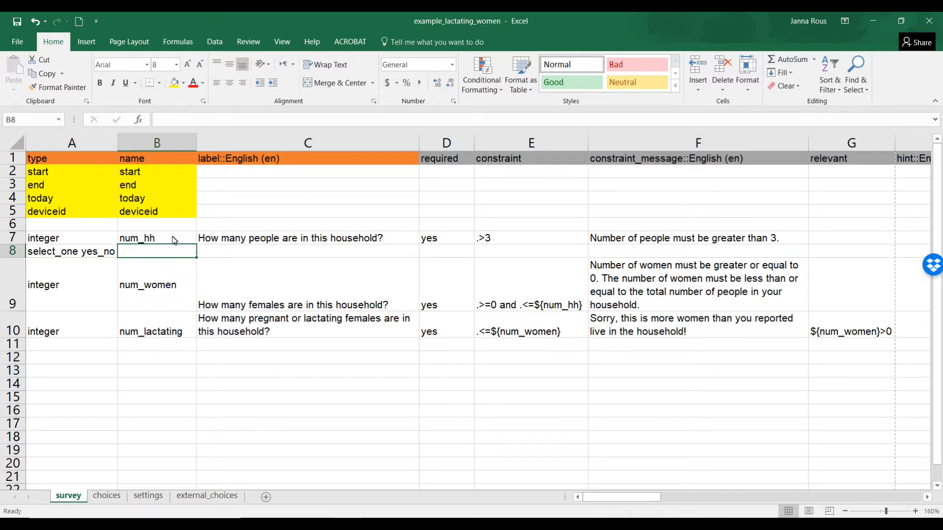
text(num_)
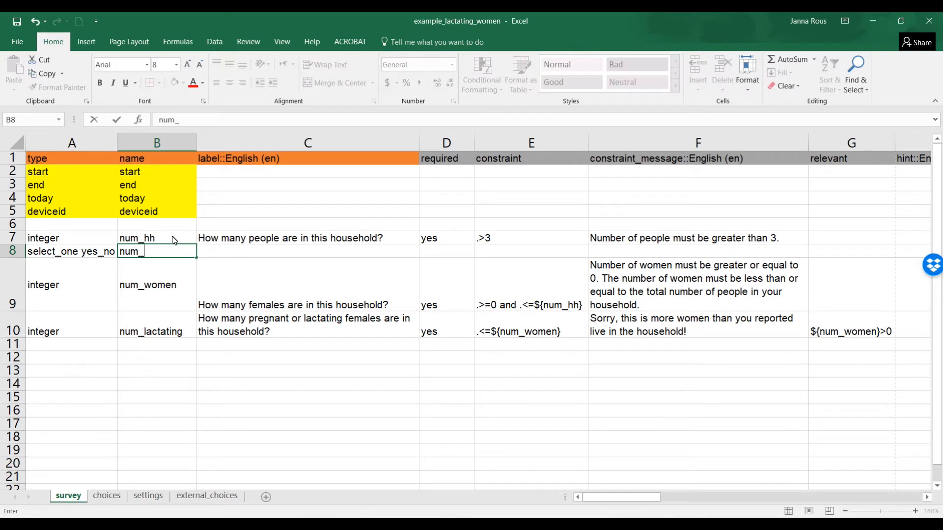
text(hh_high)
key(Return)
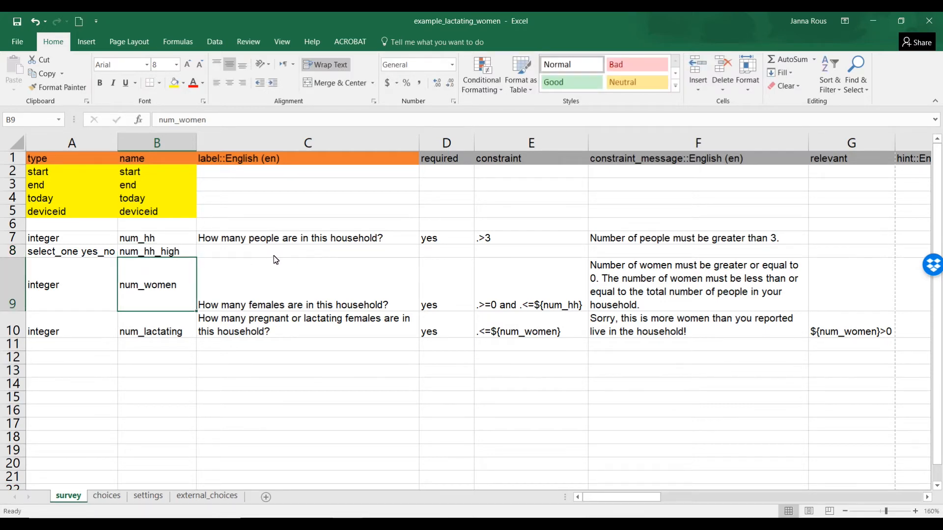
Step: Set the relevant condition of the num_hh_high question to ${num_hh}>9 in G8
drag(251, 253, 834, 259)
click(840, 257)
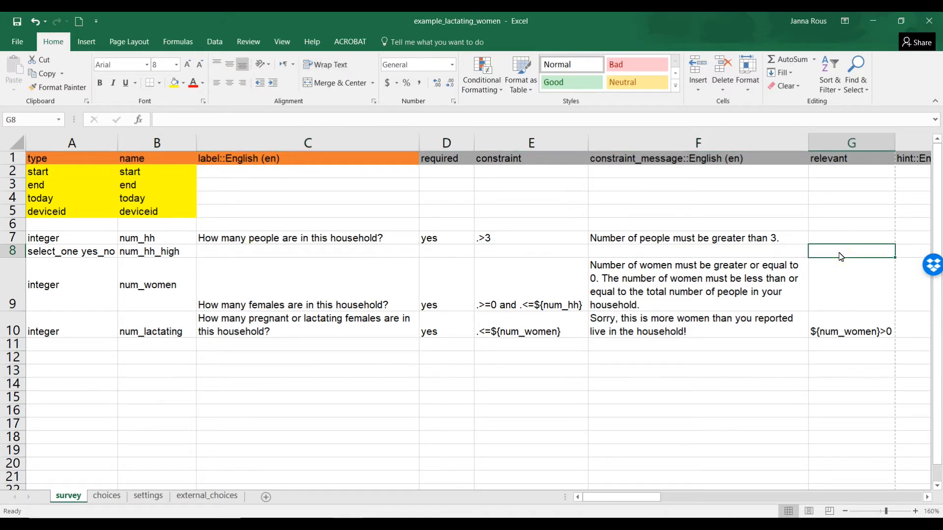
text($)
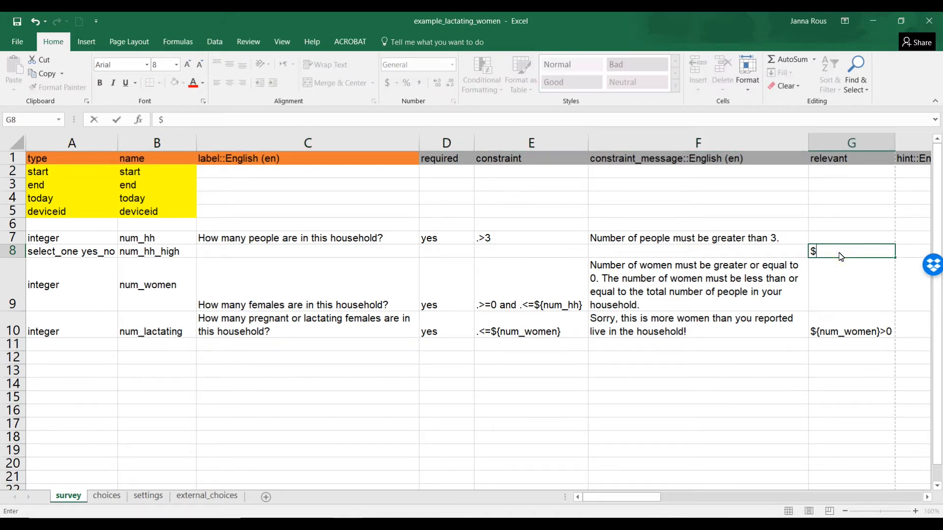
text({num_)
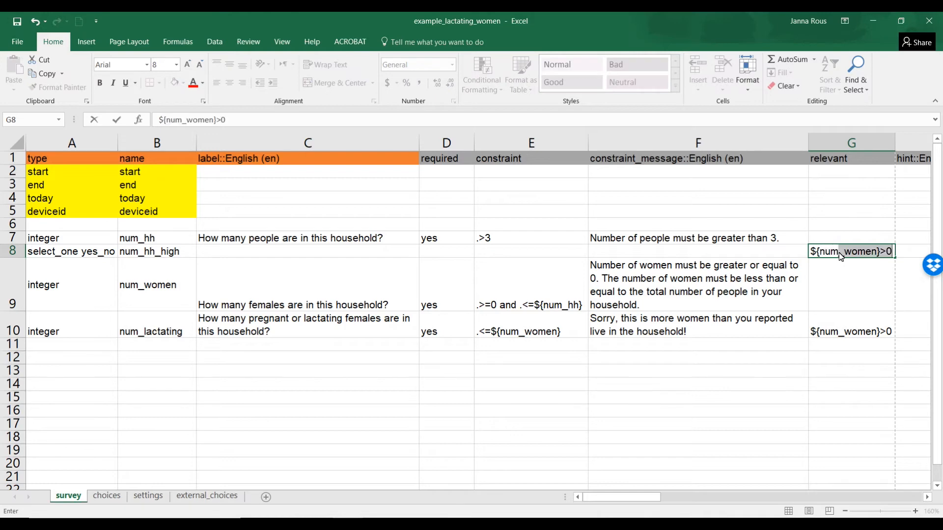
text(hh)
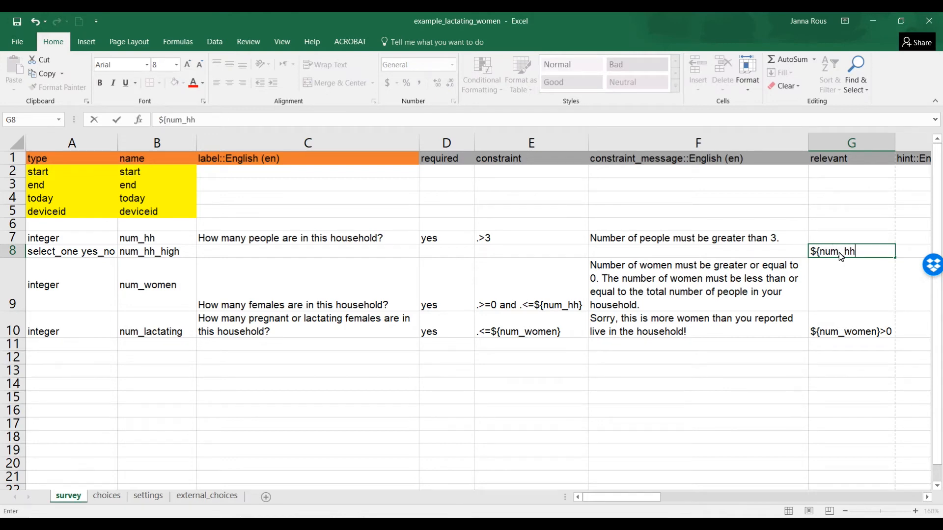
text(}>)
text(9)
key(Return)
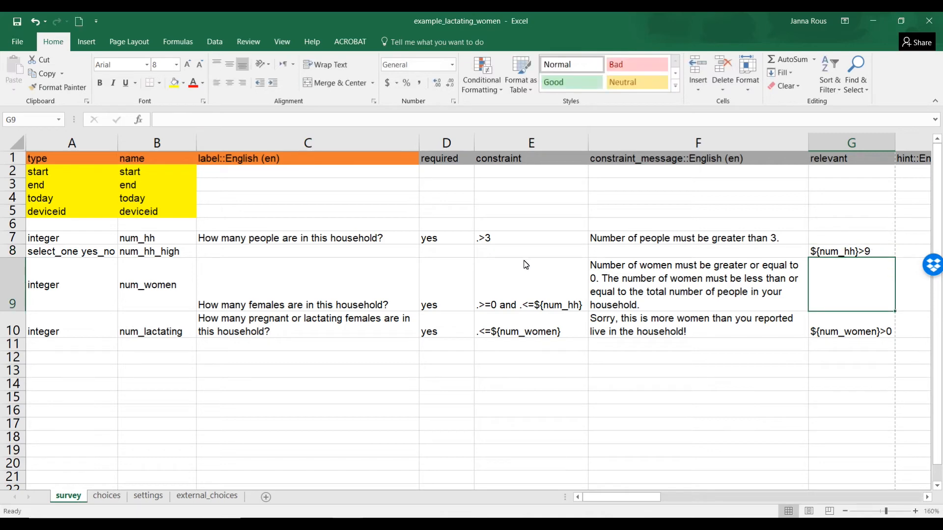
Step: Enter "That's a lot of people! Are you sure?" as the English label of num_hh_high in C8
click(313, 240)
click(309, 252)
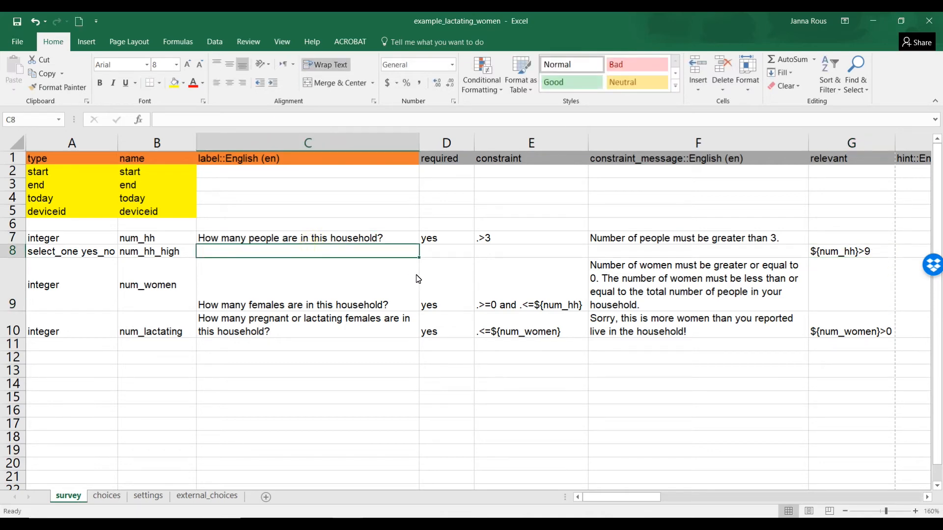
text(That's)
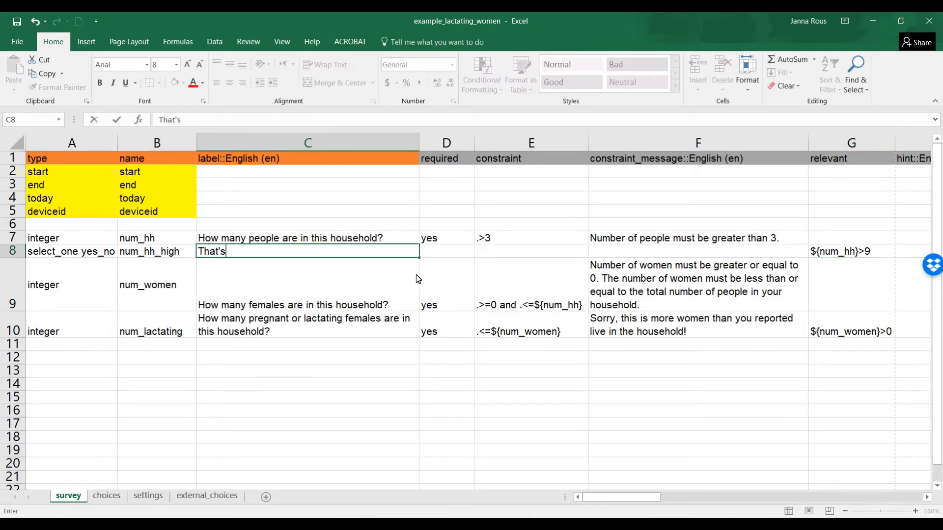
text( a lot of people)
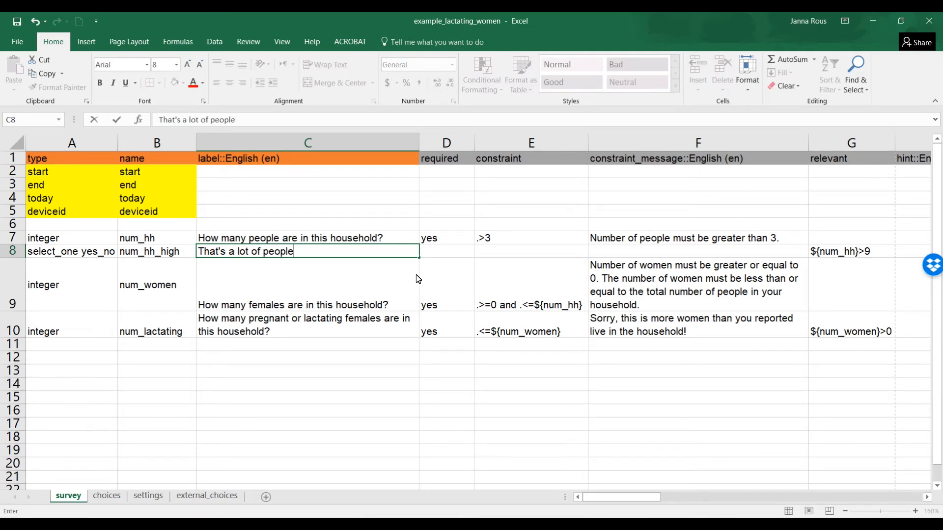
text(!  Are you sure?)
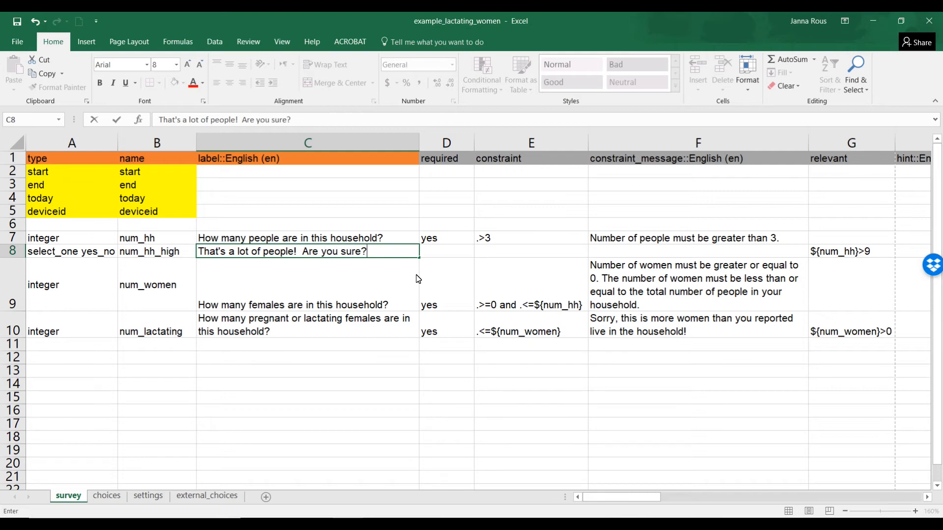
Step: Set required to "yes" and the constraint to .='yes' for the num_hh_high question
key(Tab)
text(ye)
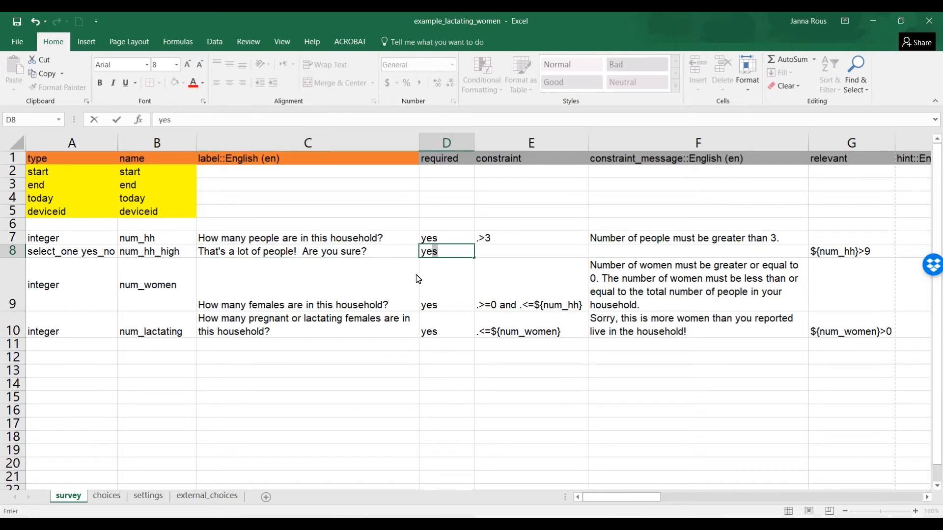
text(s)
key(Tab)
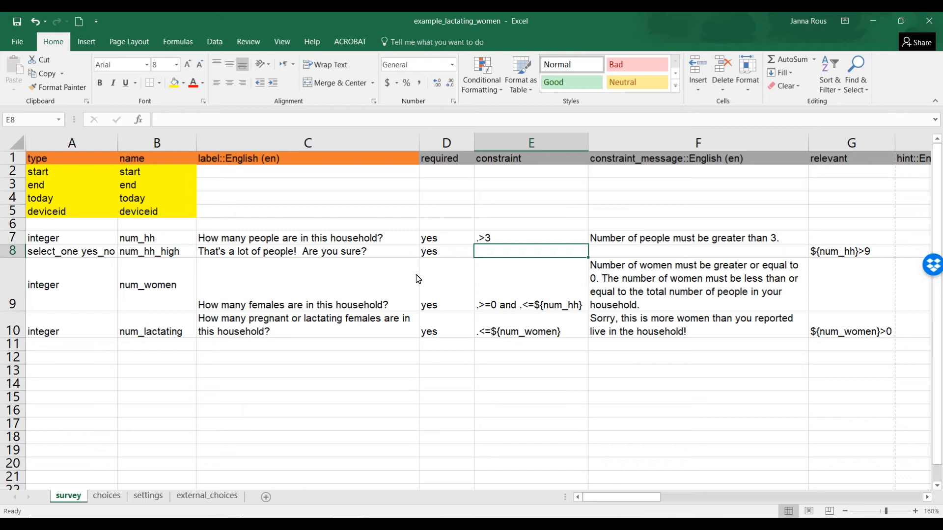
text(.)
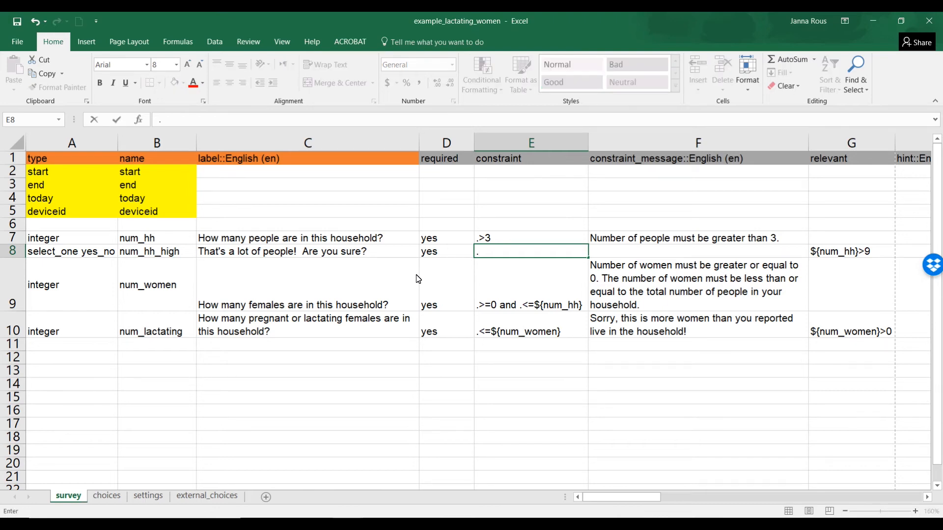
text(='yes')
click(418, 279)
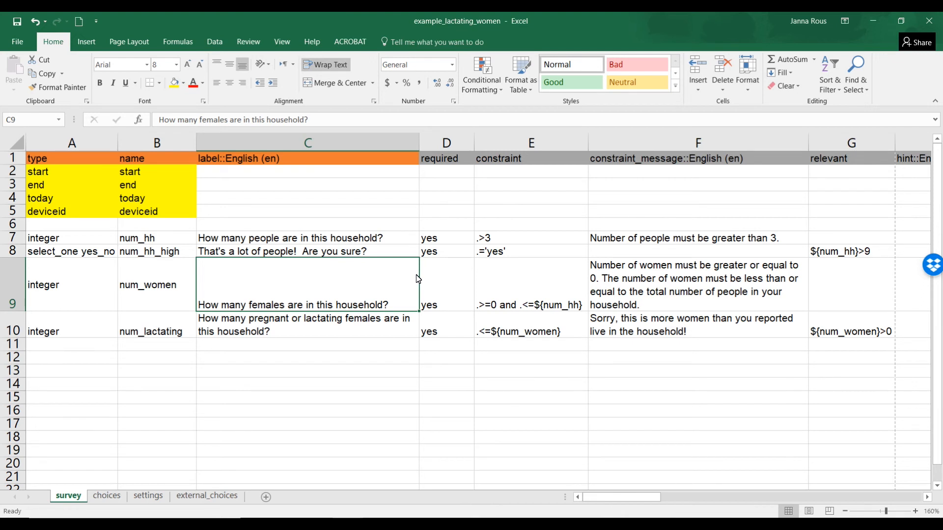
Step: Enter the constraint message "Please go back and correct your answer." for num_hh_high in F8
click(678, 252)
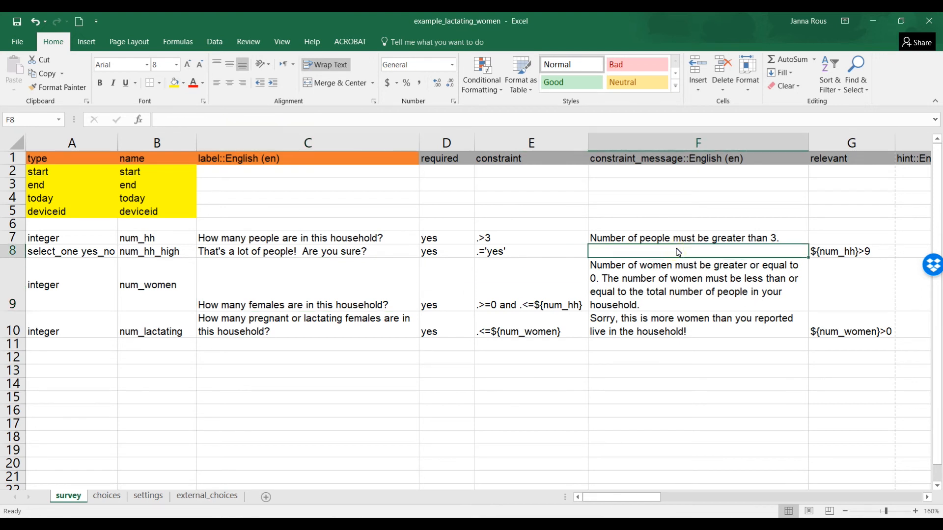
text(Plea)
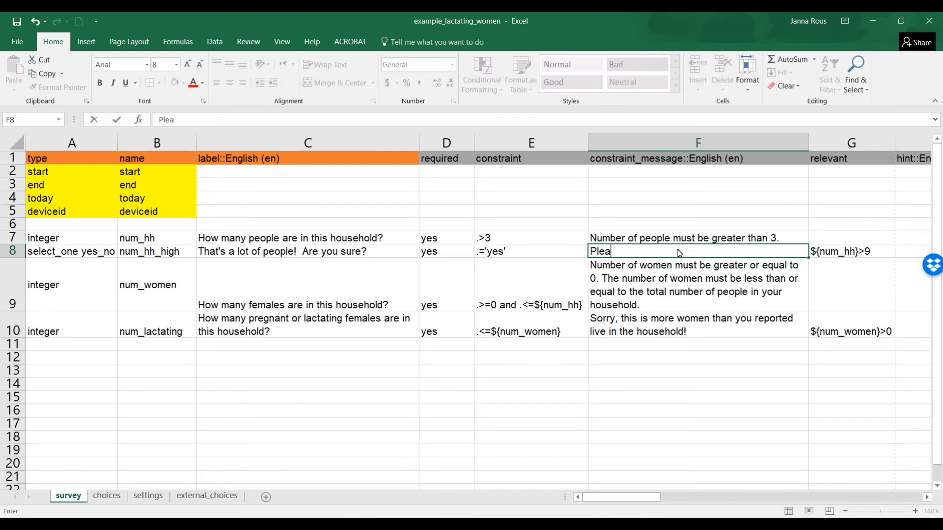
text(se go back and)
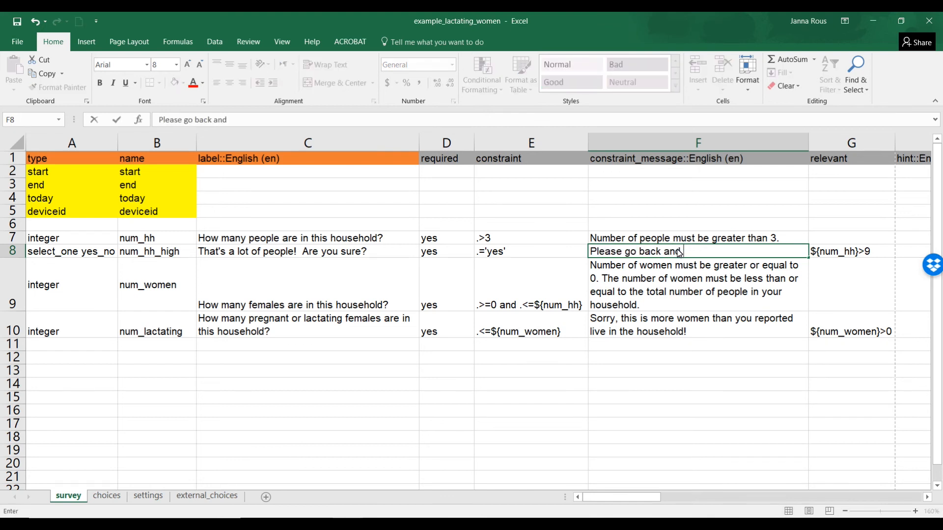
text( correct your )
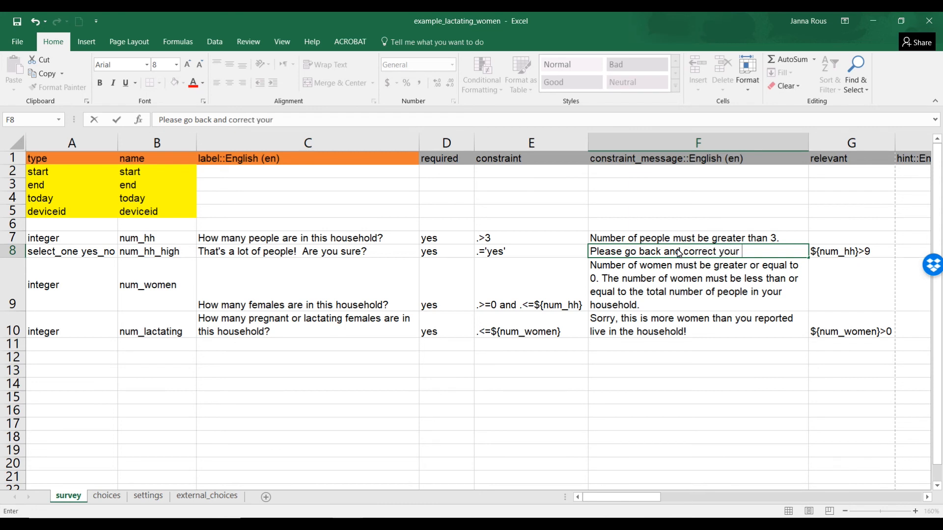
text(answer.)
click(743, 255)
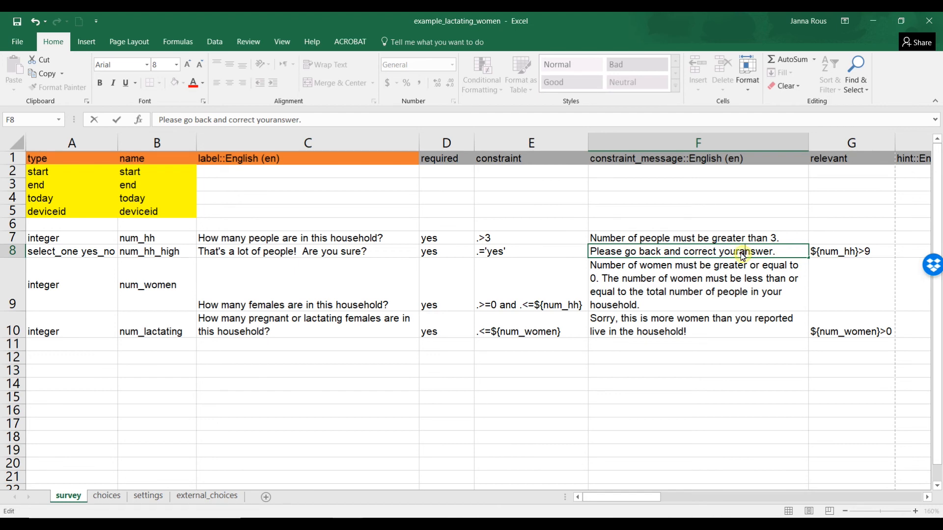